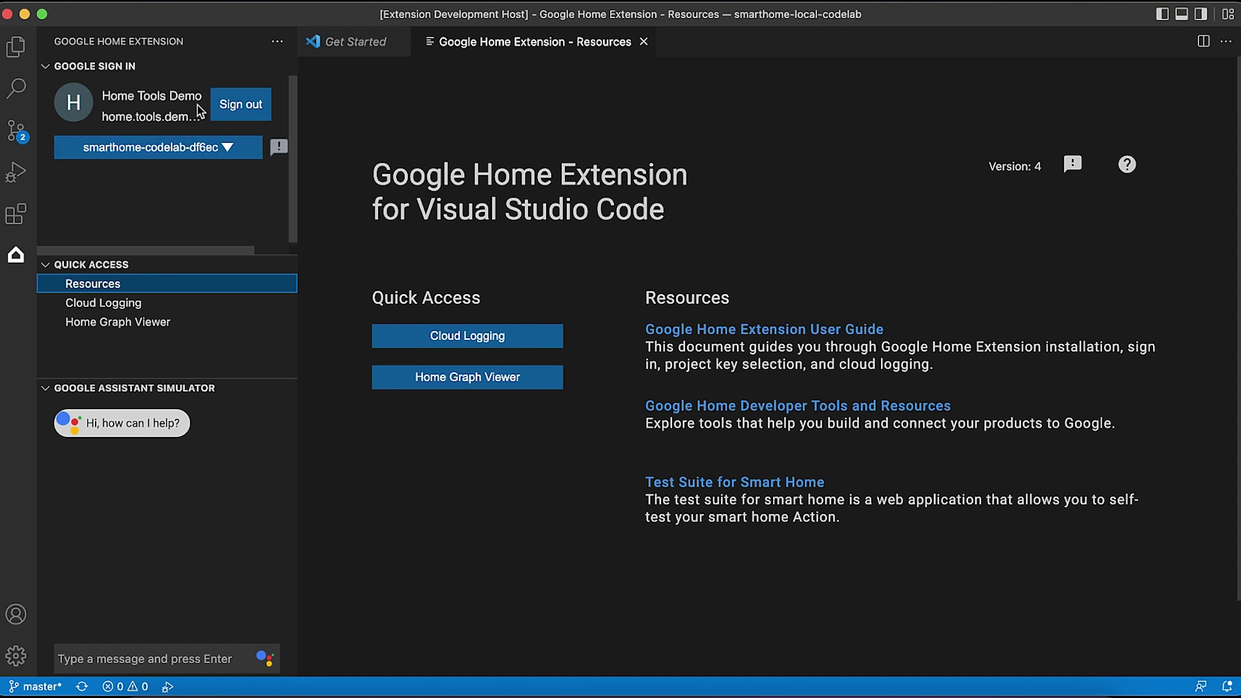
# Select the smarthome-codelab-df6ec project and open its Cloud Logging view
pyautogui.click(230, 156)
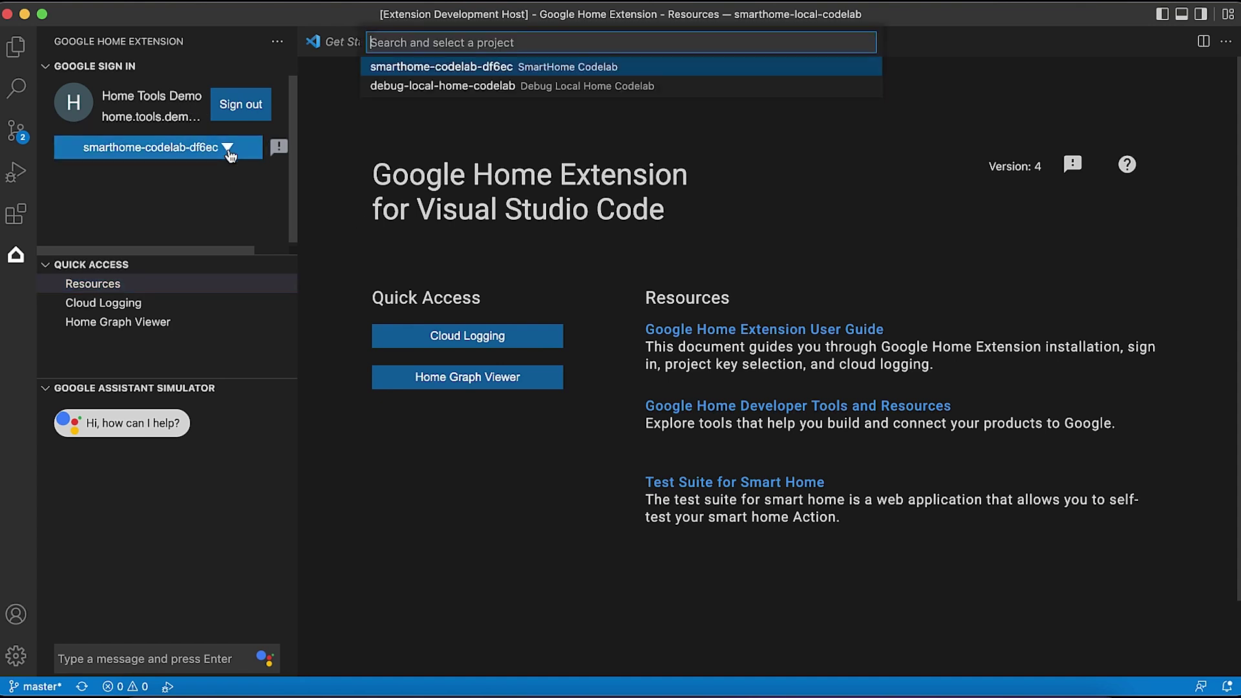
pyautogui.click(415, 68)
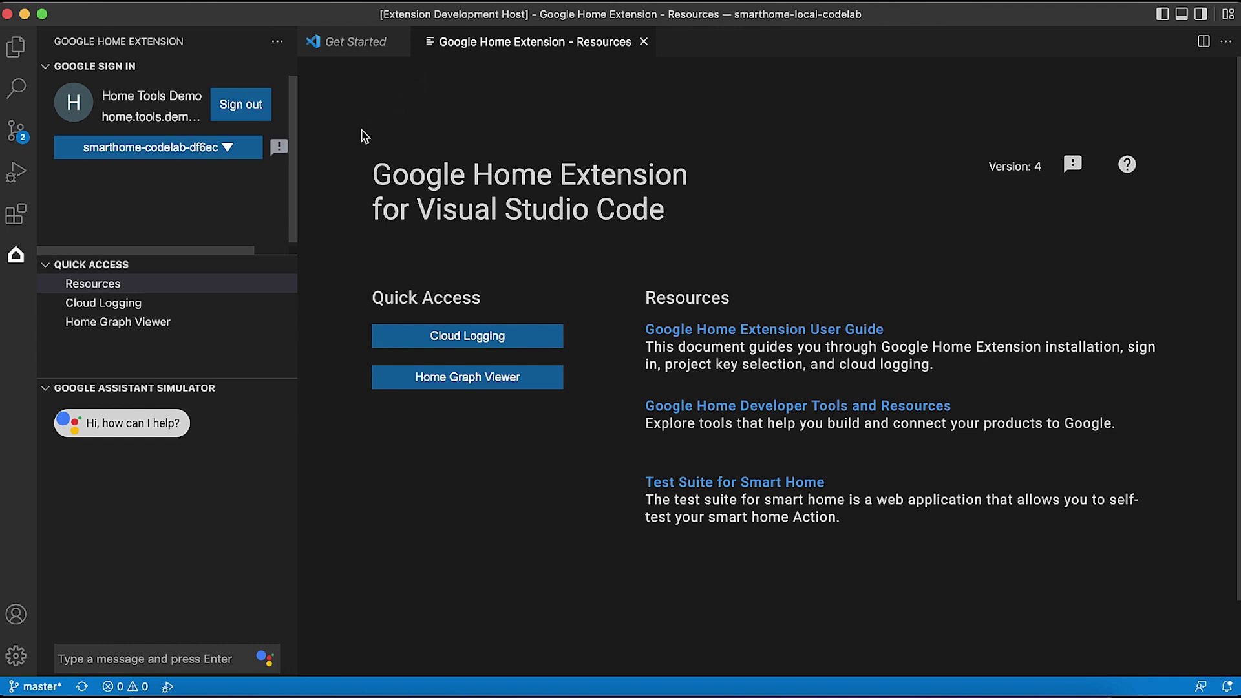
pyautogui.click(231, 309)
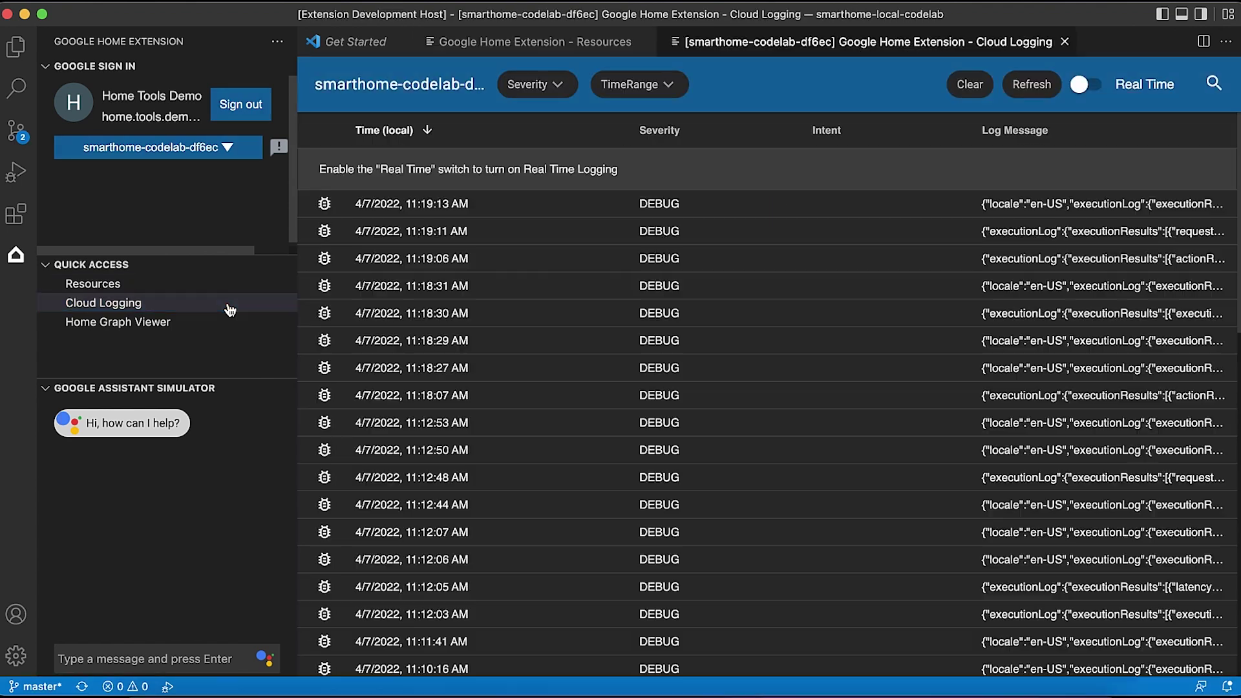
# Expand the newest log entry, check the Severity and Time Range filters, and enable Real Time logging
pyautogui.click(388, 215)
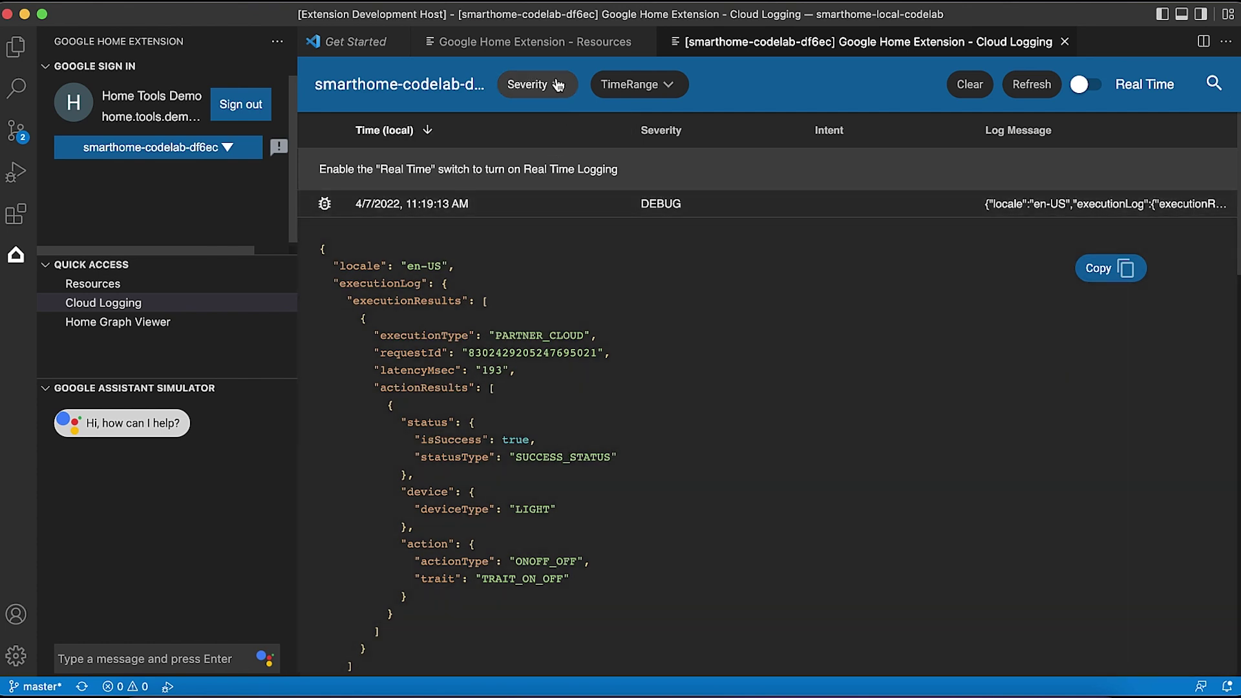
pyautogui.click(558, 86)
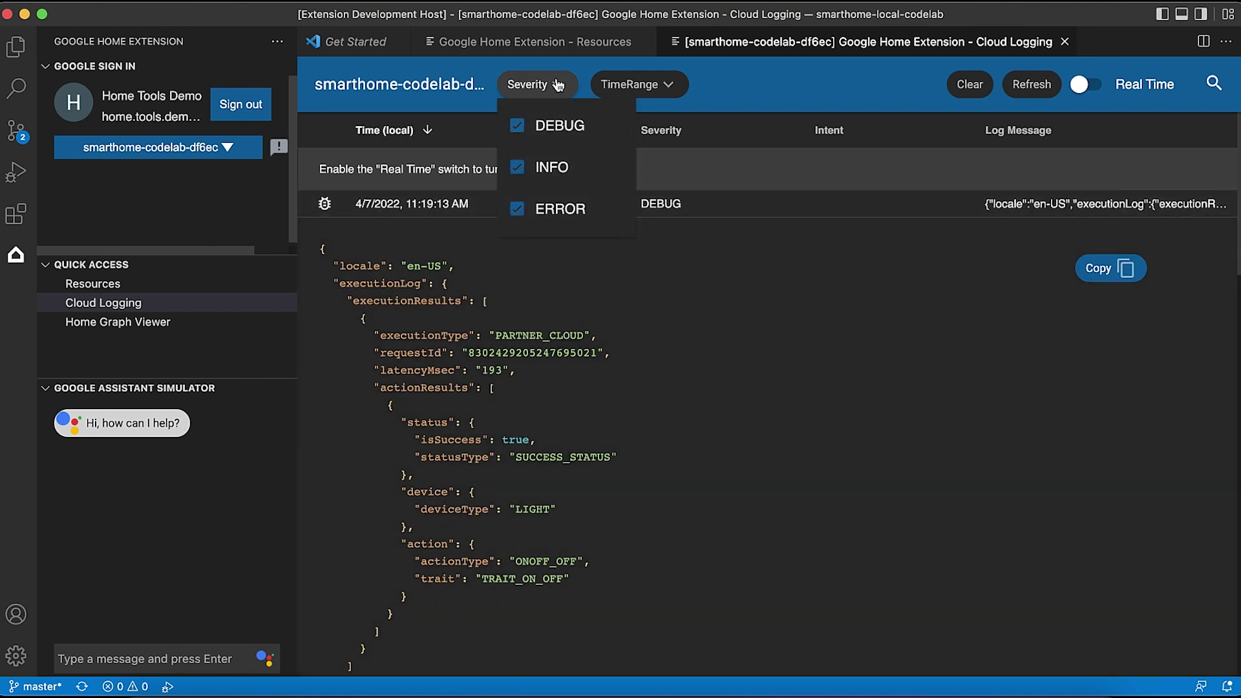
pyautogui.click(669, 86)
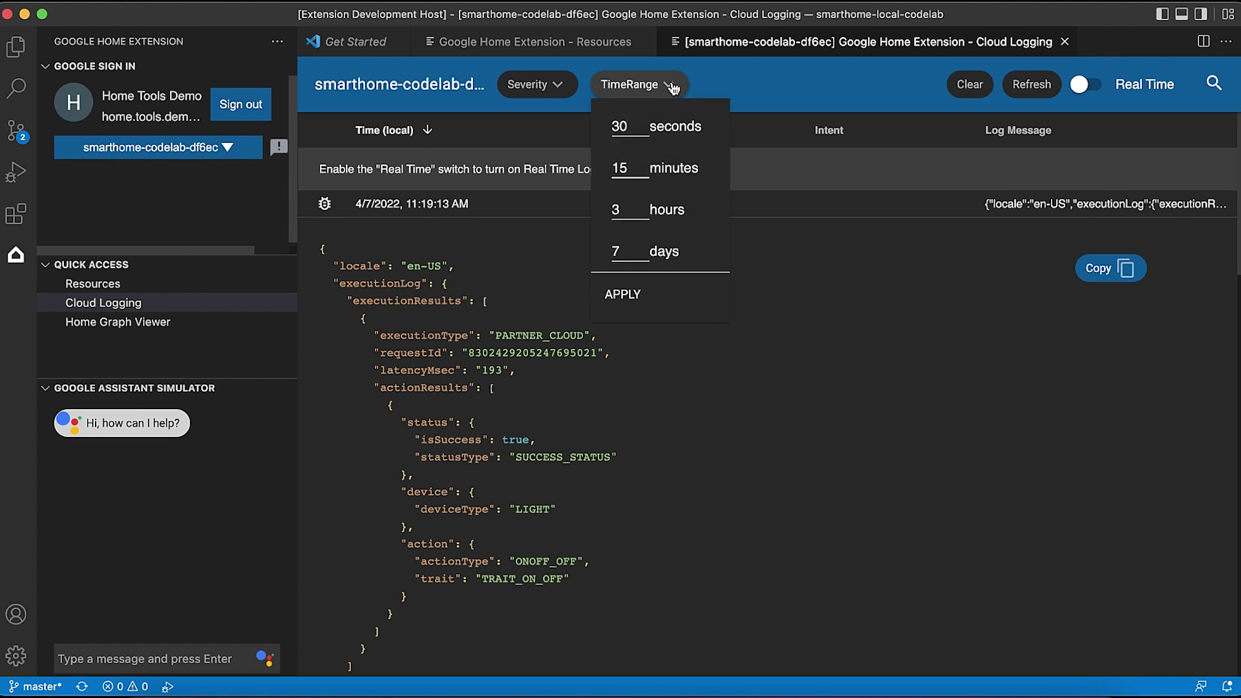
pyautogui.click(671, 88)
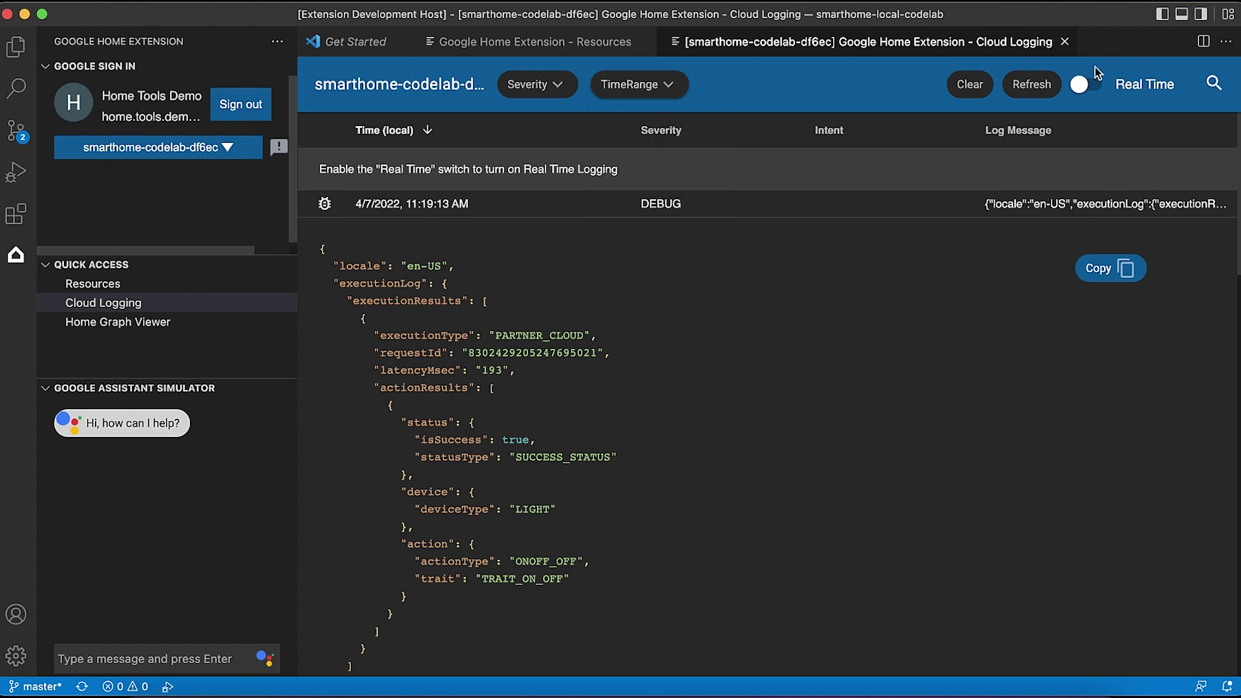
pyautogui.click(1089, 86)
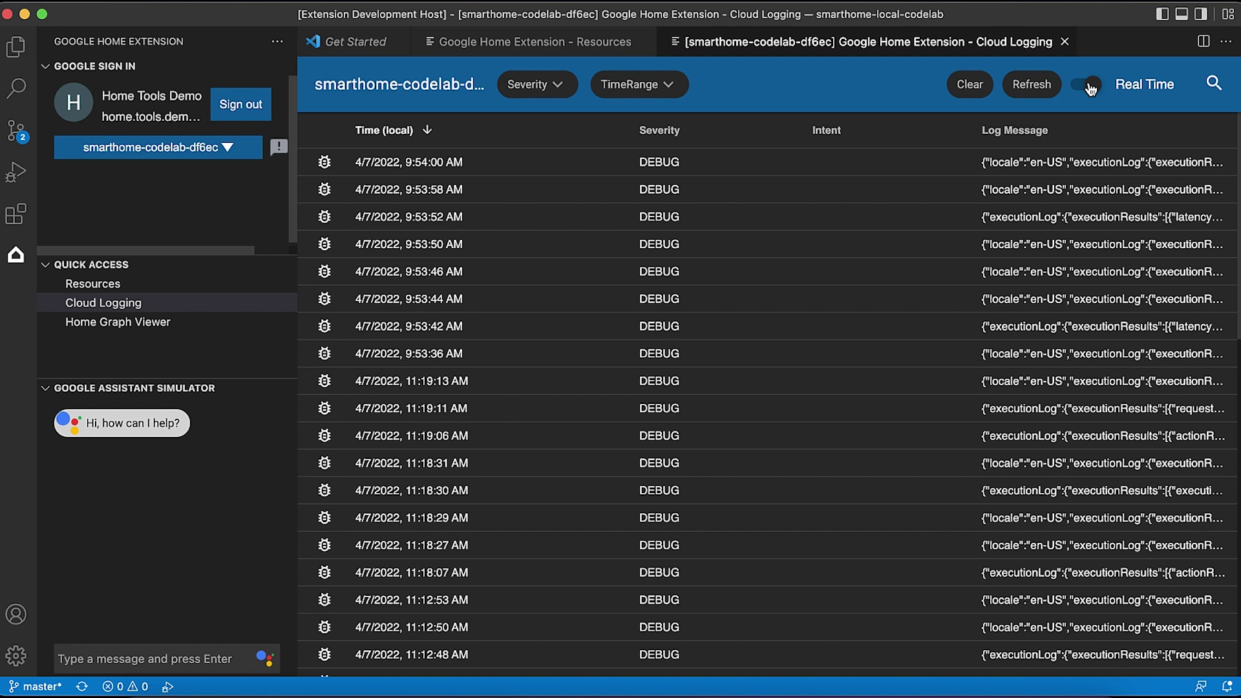
# Send 'Turn on the light' to the Assistant simulator and verify the Light shows "on": true in Home Graph
pyautogui.click(195, 661)
pyautogui.write('Turn on t')
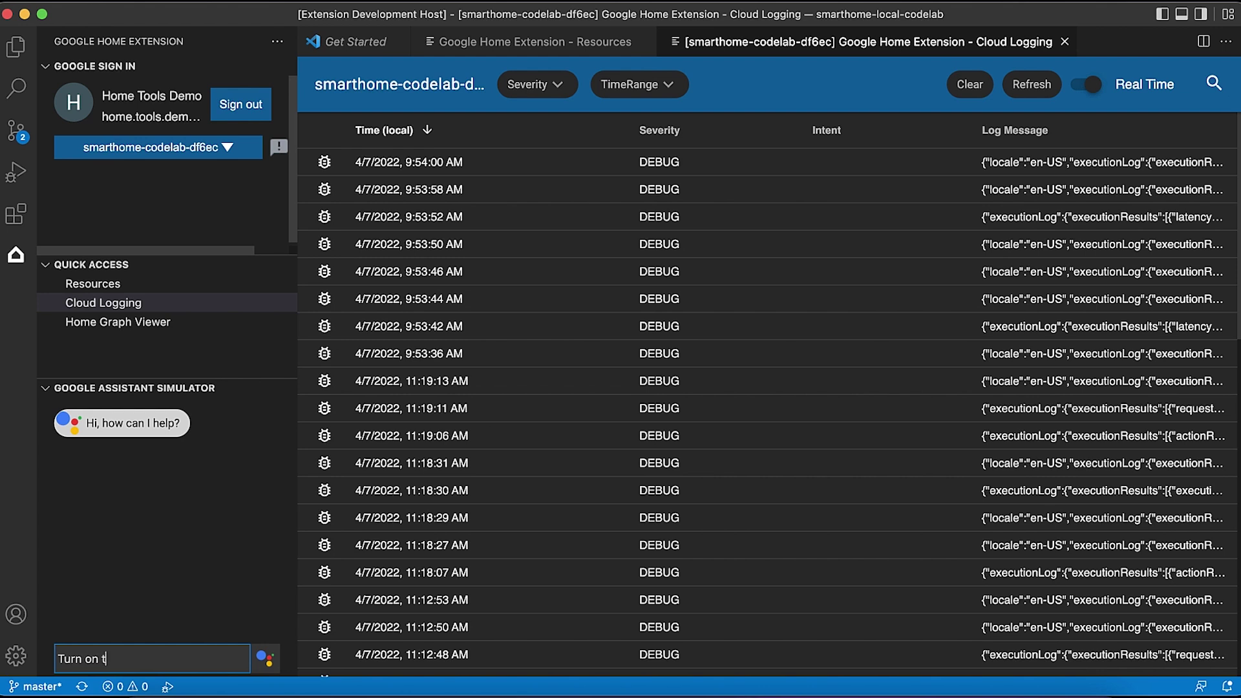
pyautogui.write('he light')
pyautogui.press('Return')
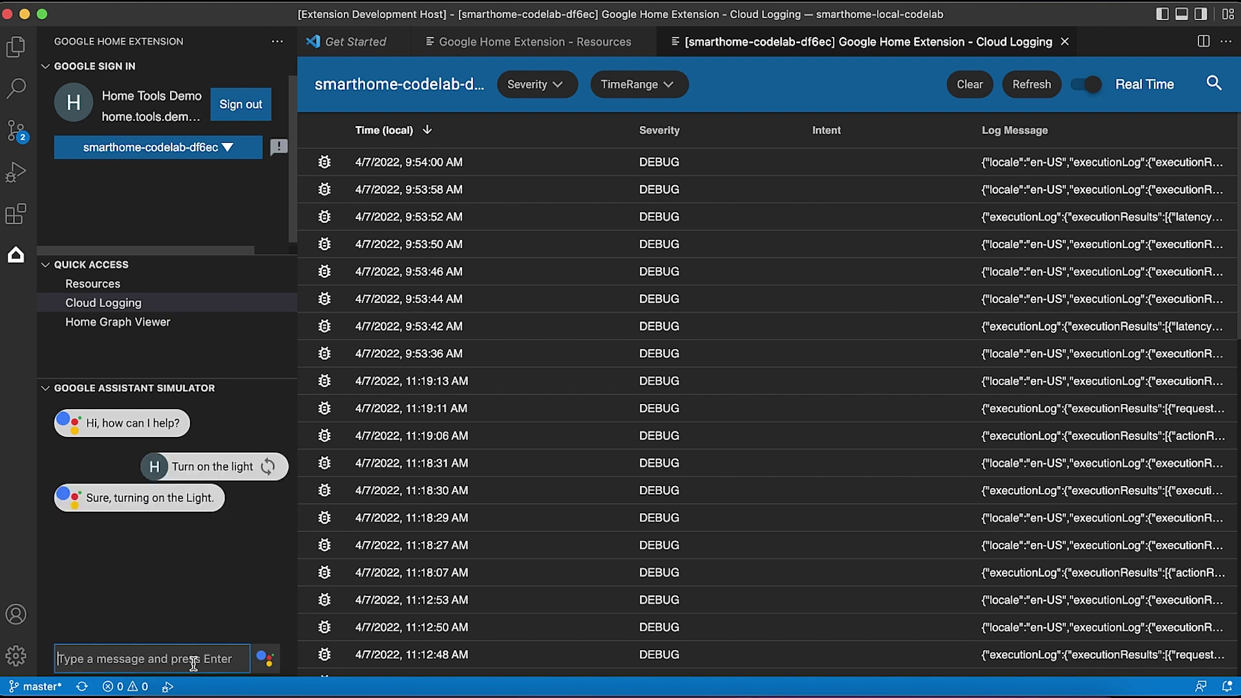
pyautogui.click(161, 329)
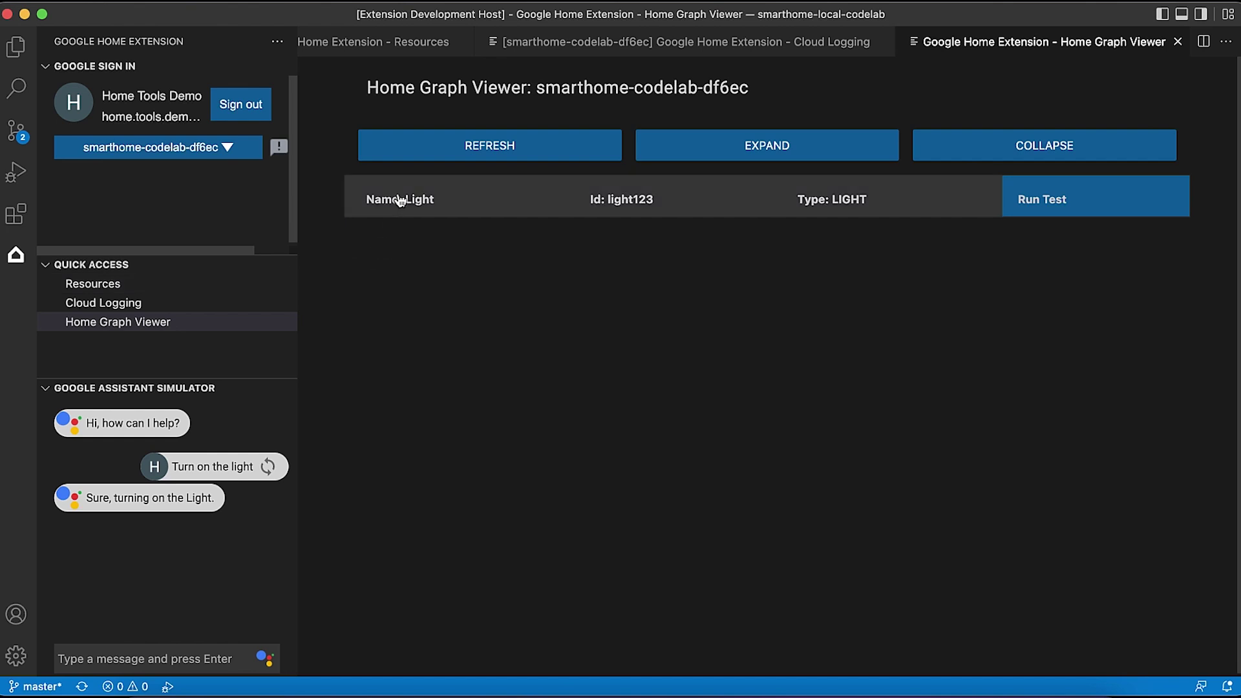
pyautogui.click(400, 200)
pyautogui.tripleClick(426, 355)
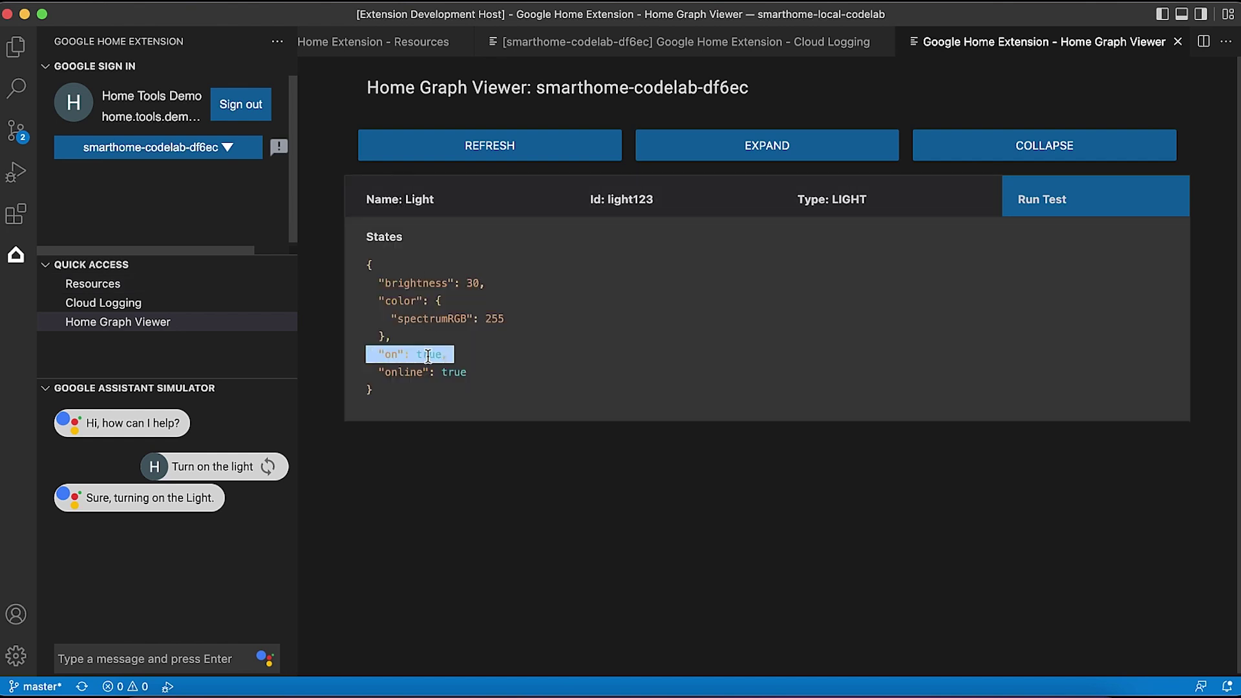
pyautogui.click(467, 360)
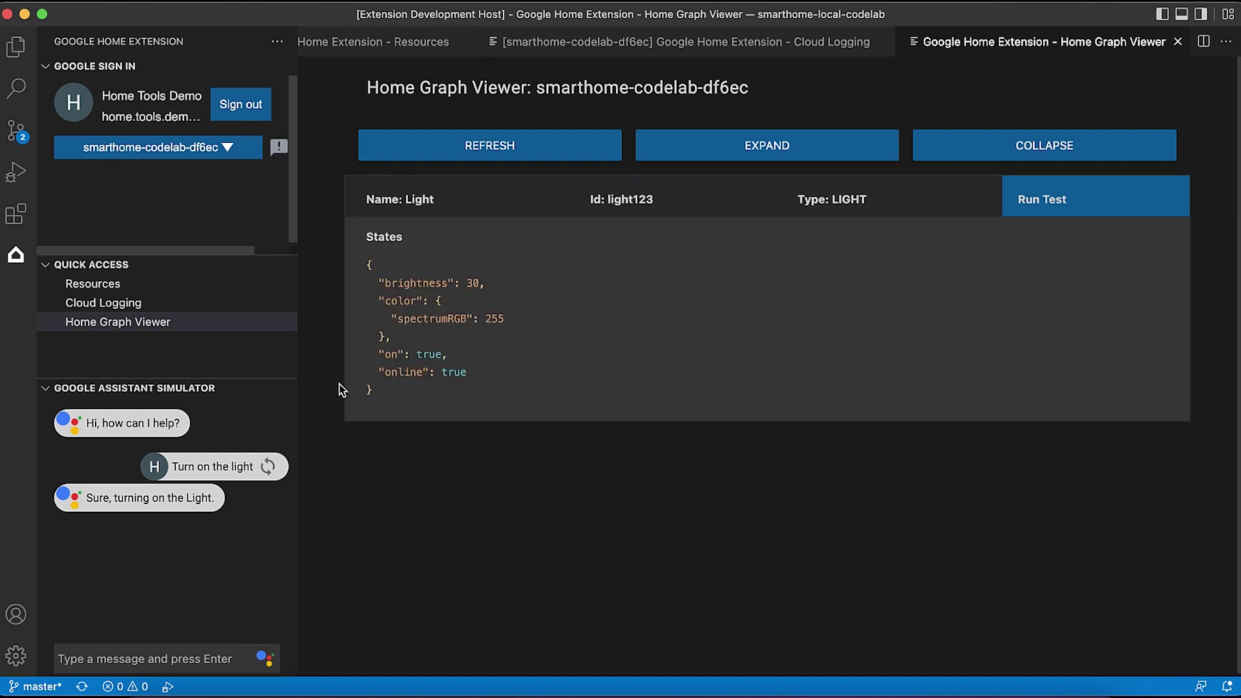
# Import test.utterance, run its four Light commands in the simulator, then return to Cloud Logging
pyautogui.moveTo(145, 389)
pyautogui.click(242, 390)
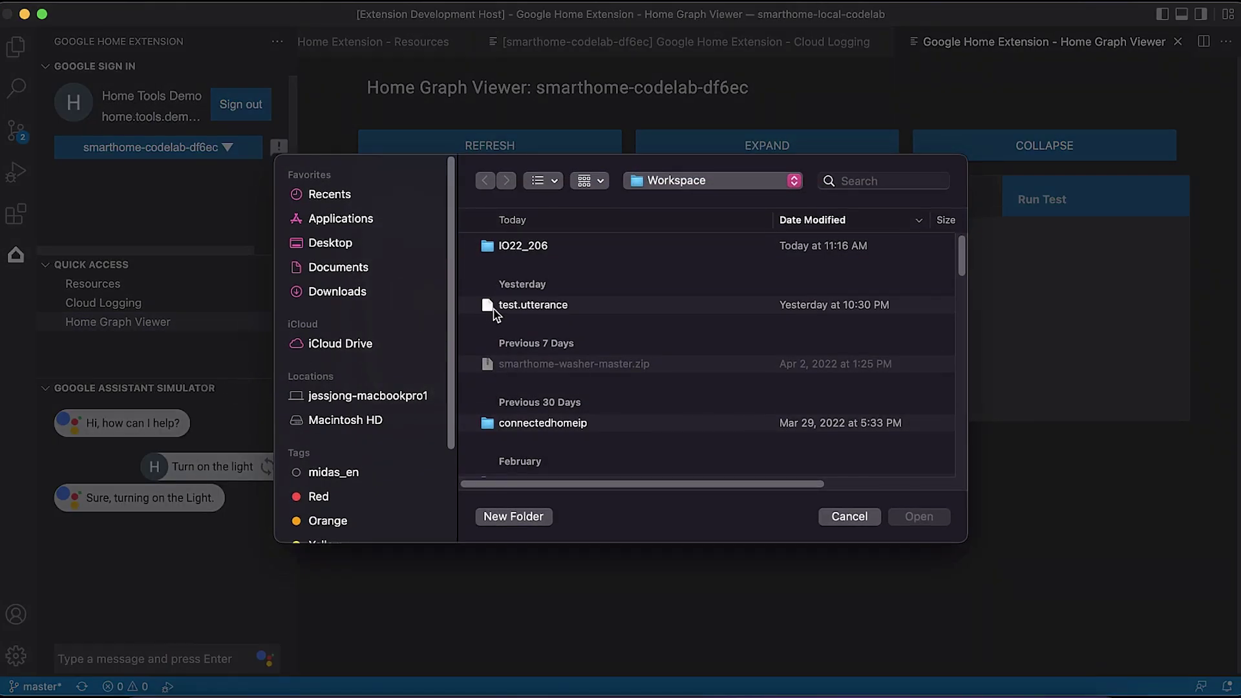
pyautogui.doubleClick(494, 309)
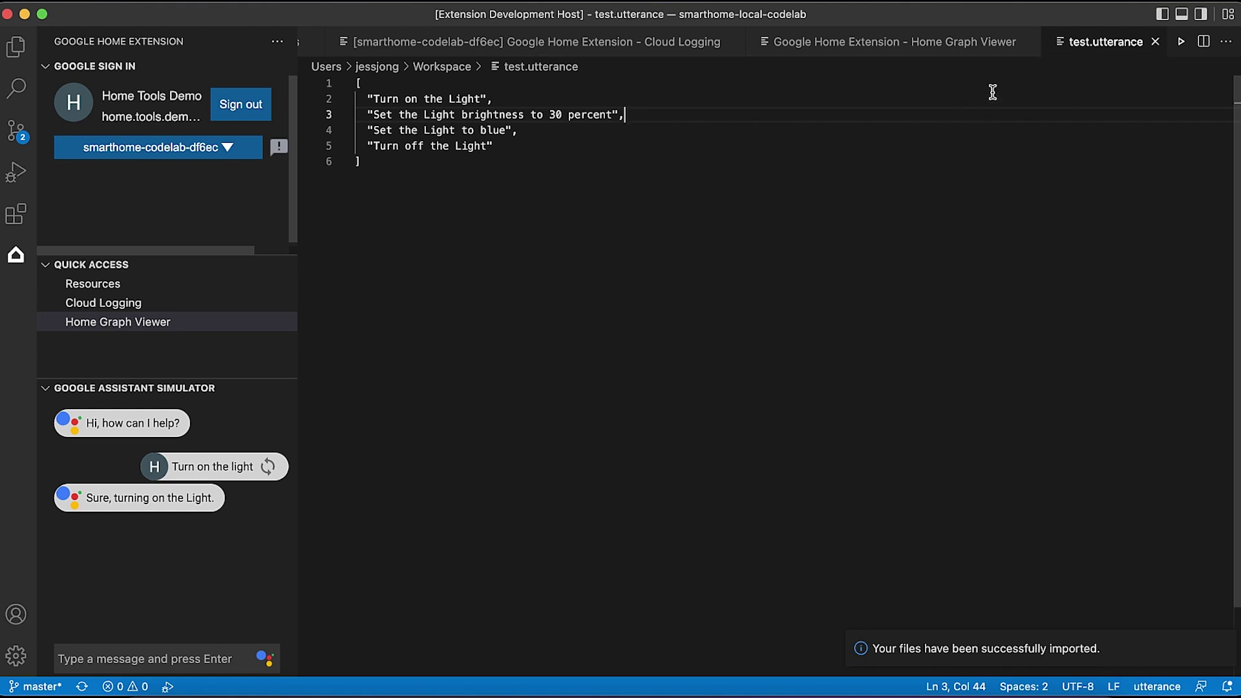
pyautogui.click(1182, 43)
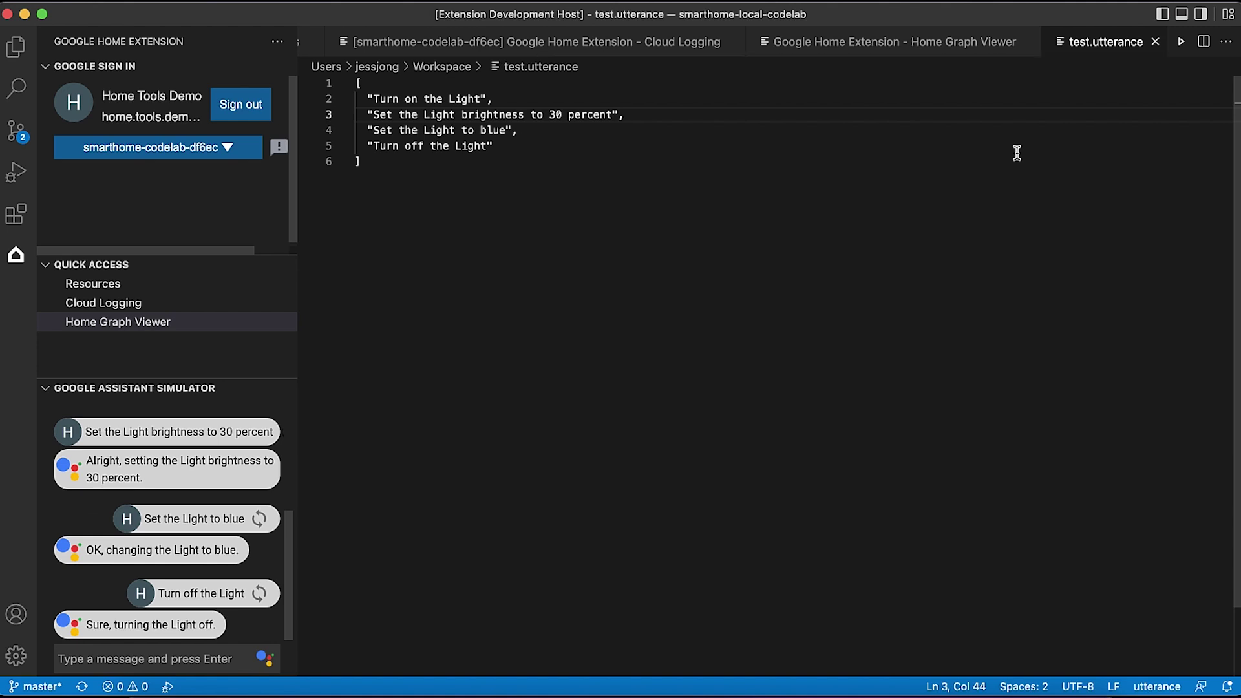
pyautogui.click(669, 50)
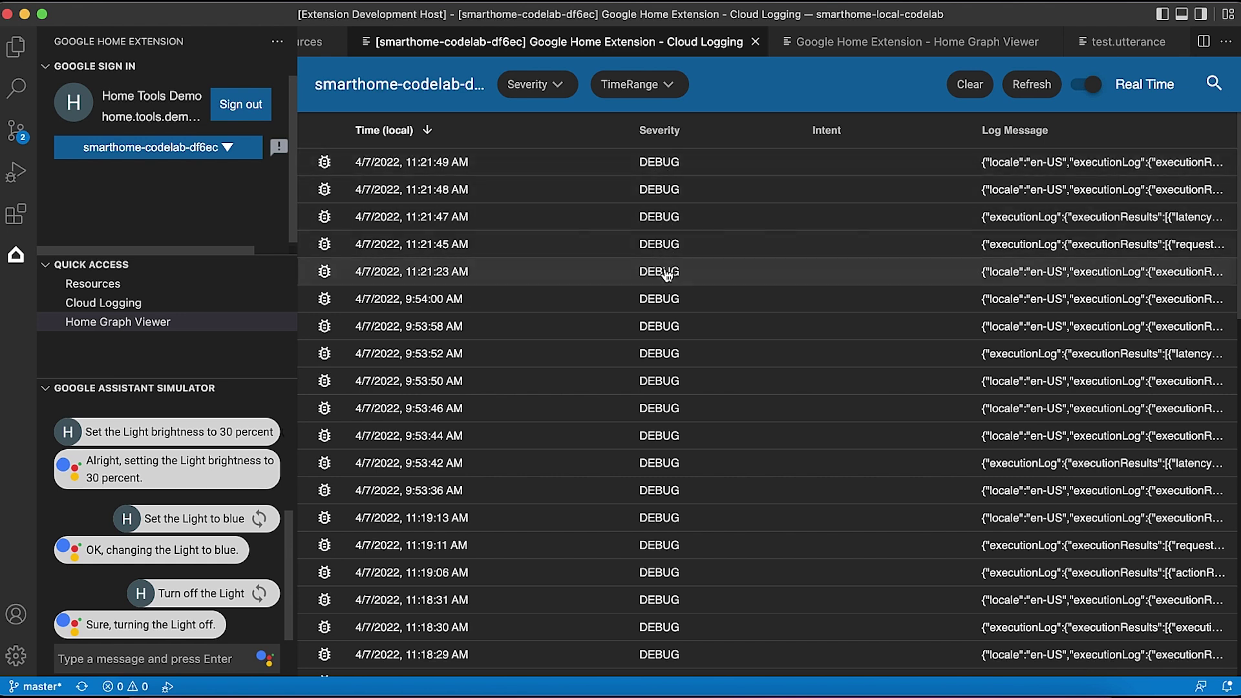
# Refresh the Home Graph Viewer and expand the Light to check its "on": false state
pyautogui.click(839, 43)
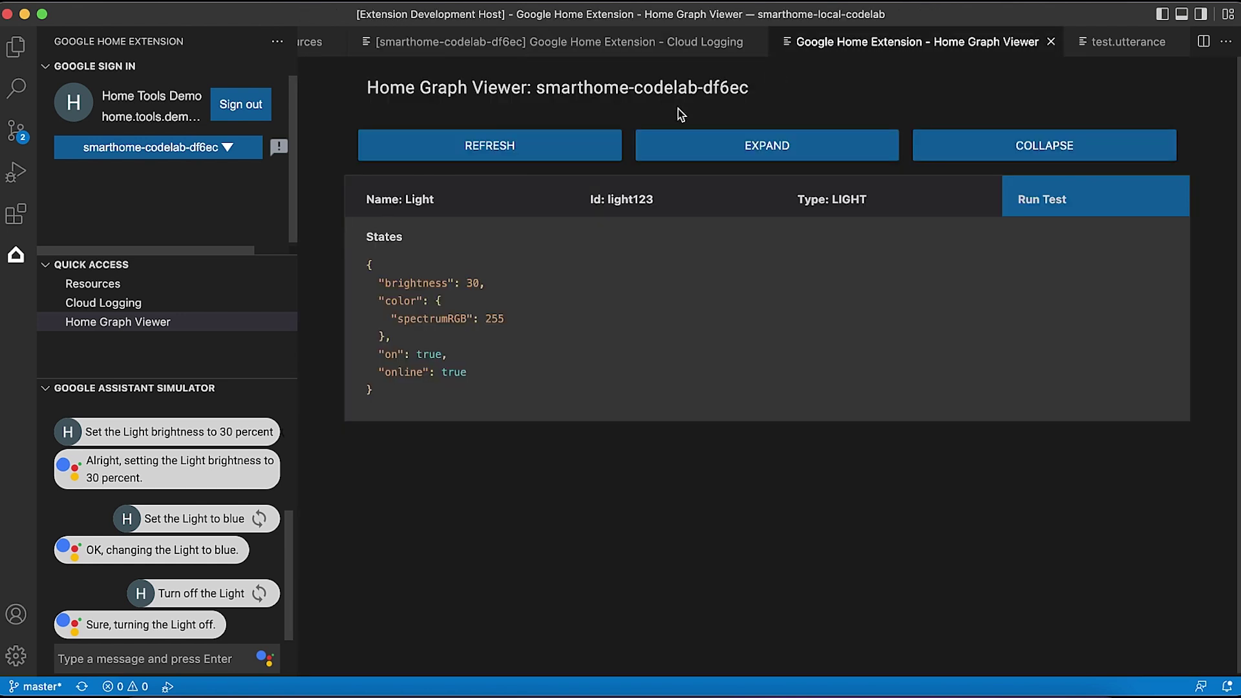
pyautogui.click(548, 146)
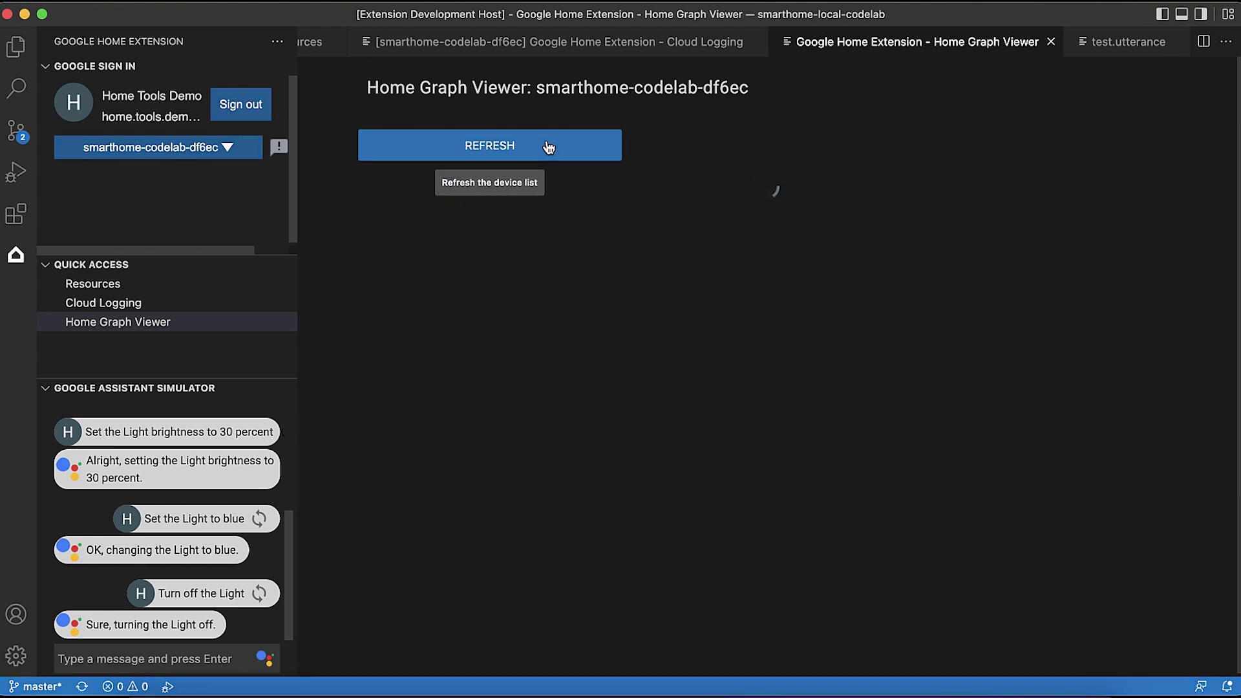
pyautogui.click(521, 195)
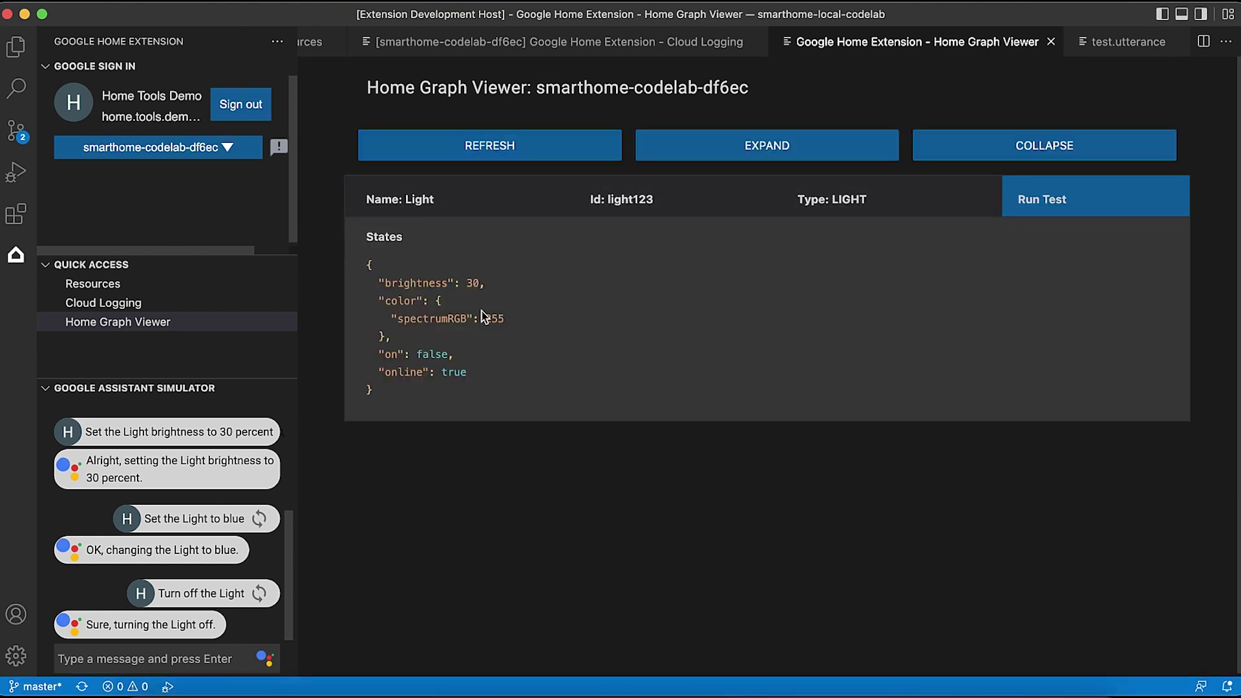
pyautogui.tripleClick(451, 359)
pyautogui.click(481, 362)
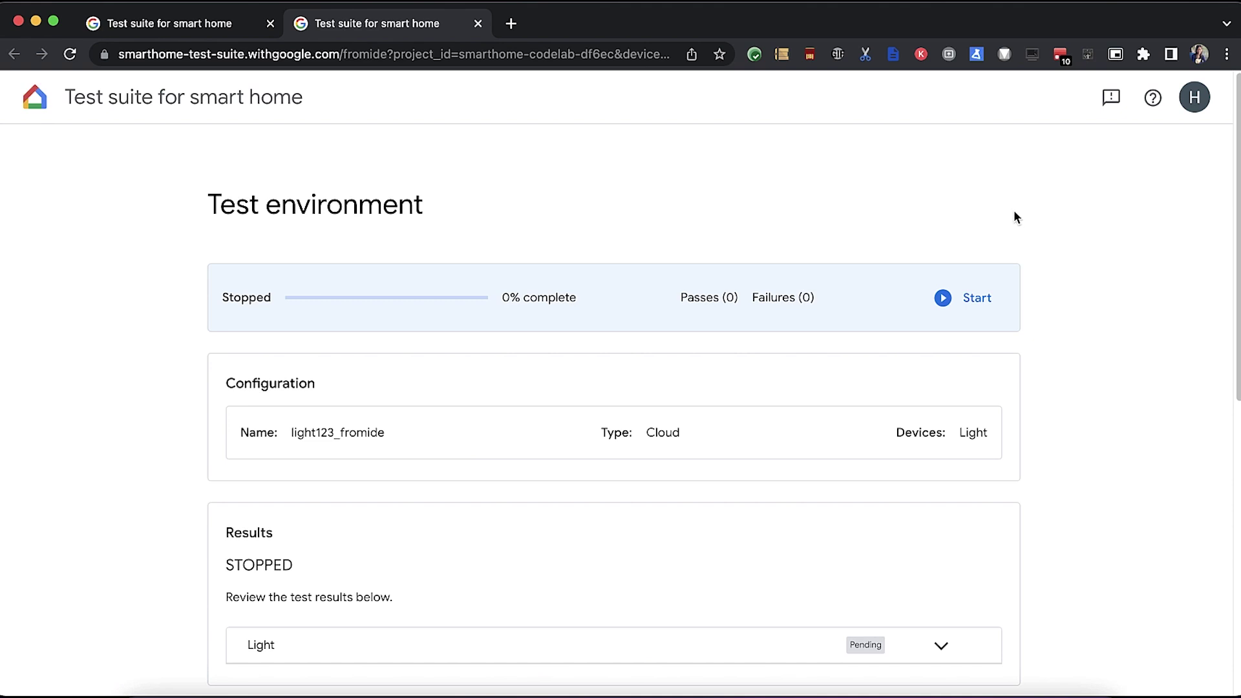
# Start the Light device test run and stop it after the on/off checks pass
pyautogui.click(965, 302)
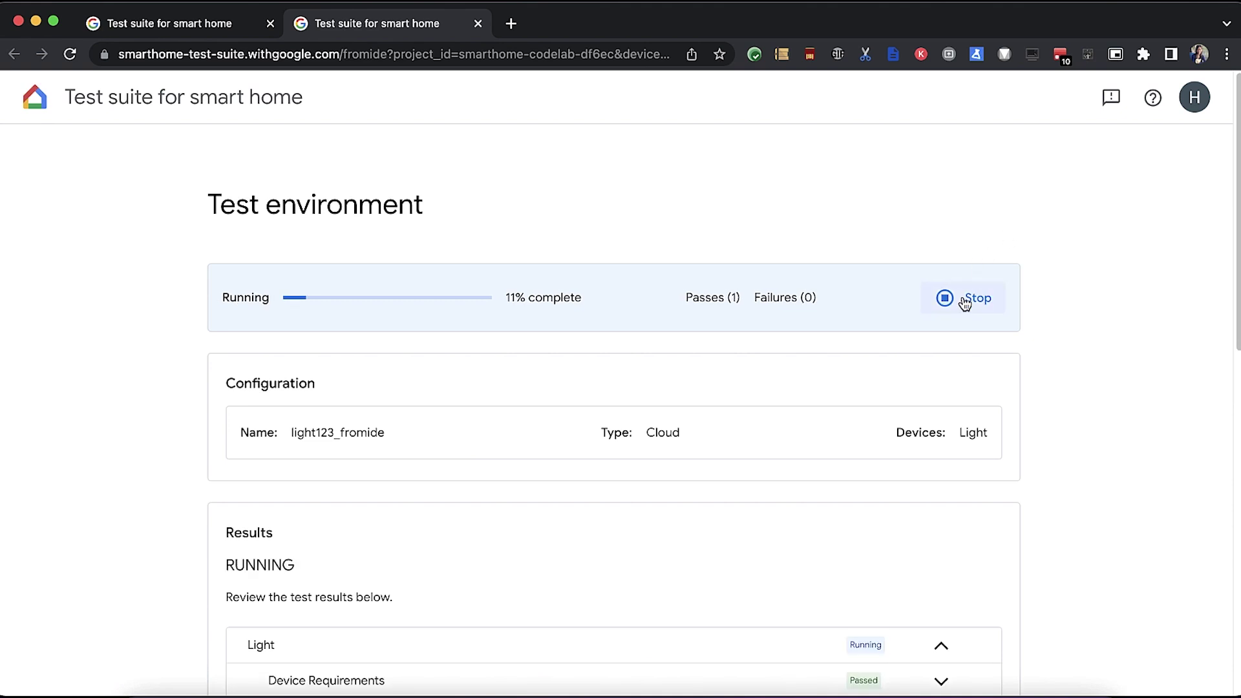
pyautogui.scroll(-2, 1045, 380)
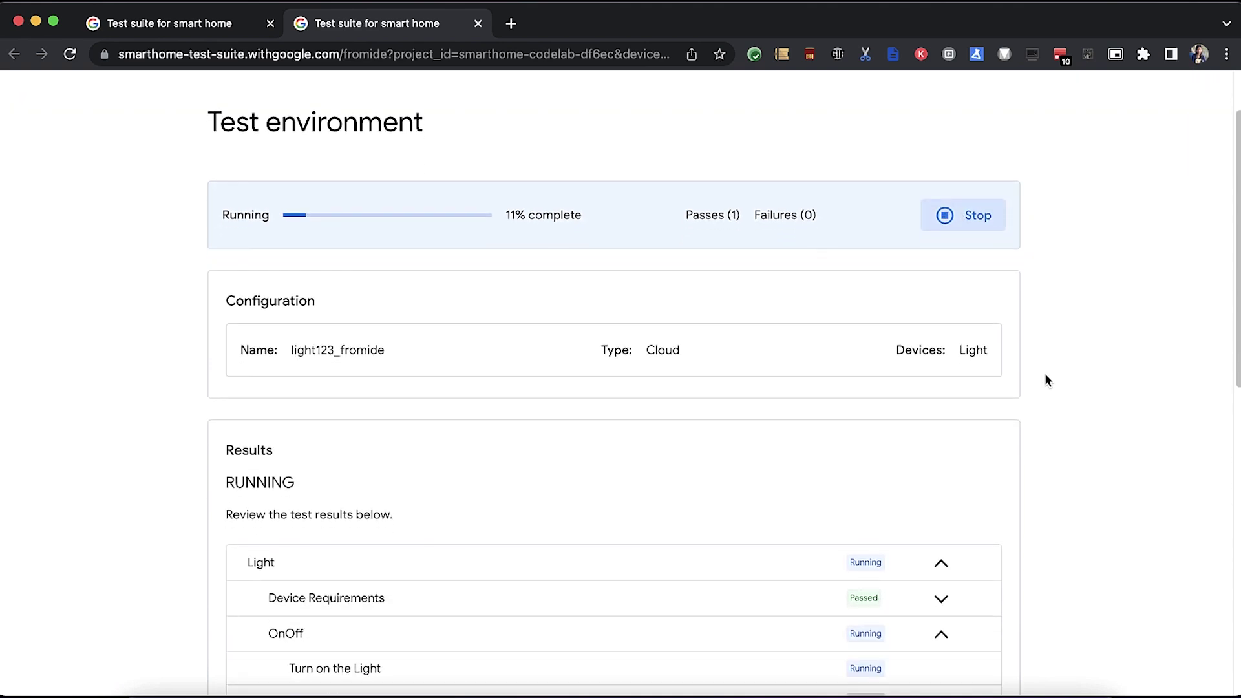
pyautogui.scroll(-1, 1046, 380)
pyautogui.scroll(-2, 1046, 380)
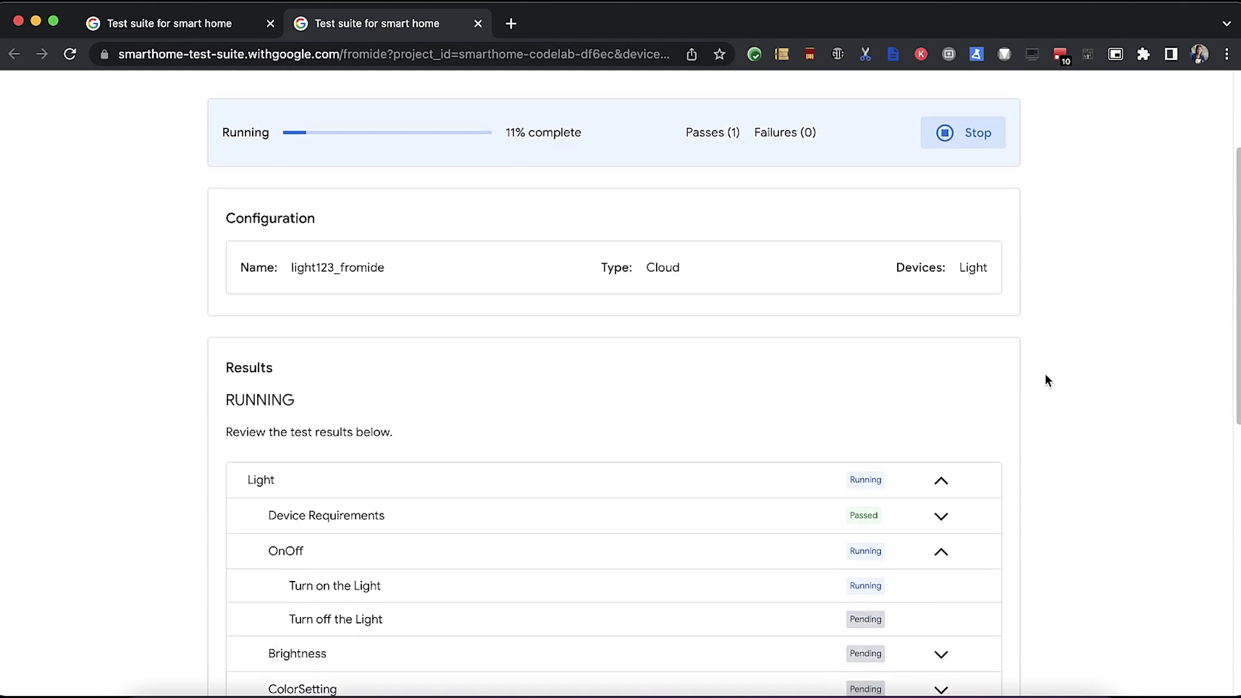
pyautogui.scroll(2, 1045, 381)
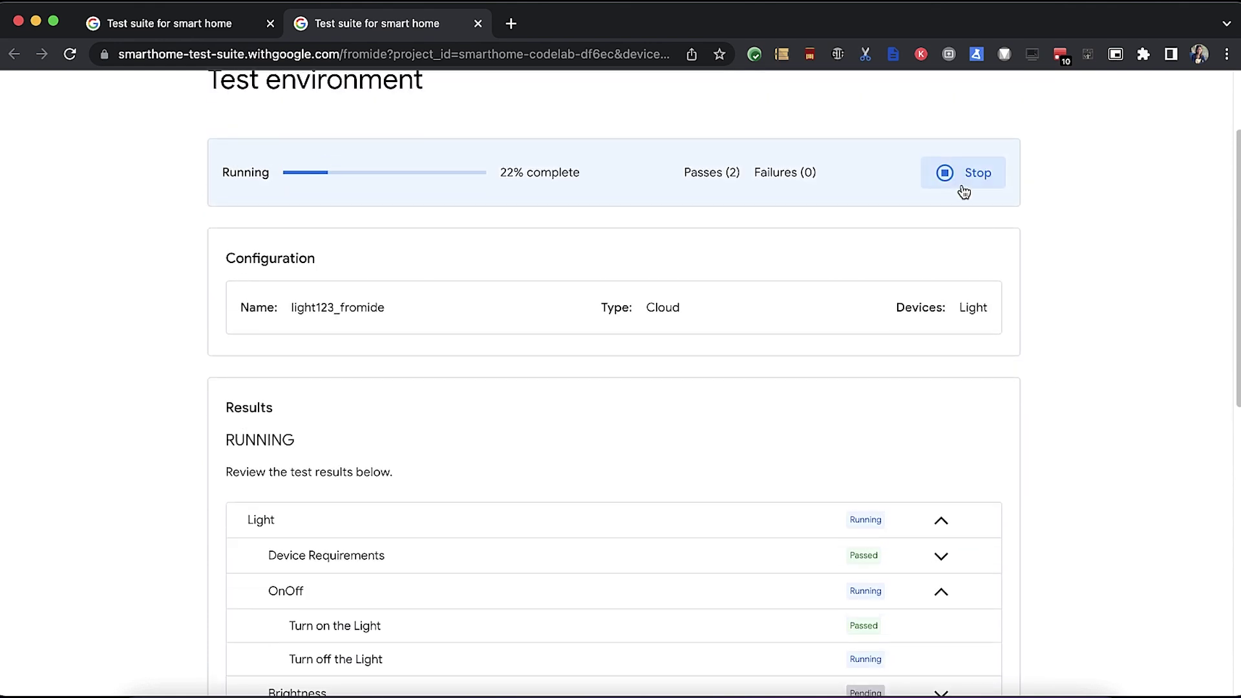
pyautogui.click(959, 185)
pyautogui.scroll(-5, 1066, 389)
pyautogui.scroll(-1, 1038, 456)
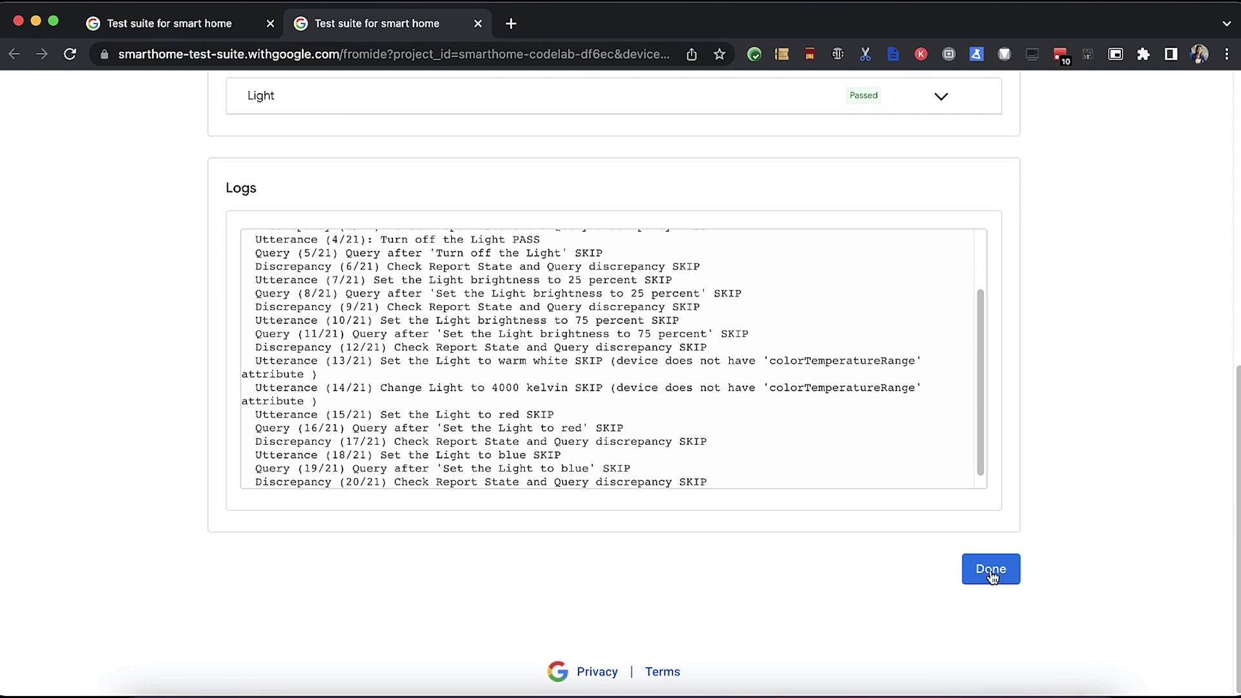